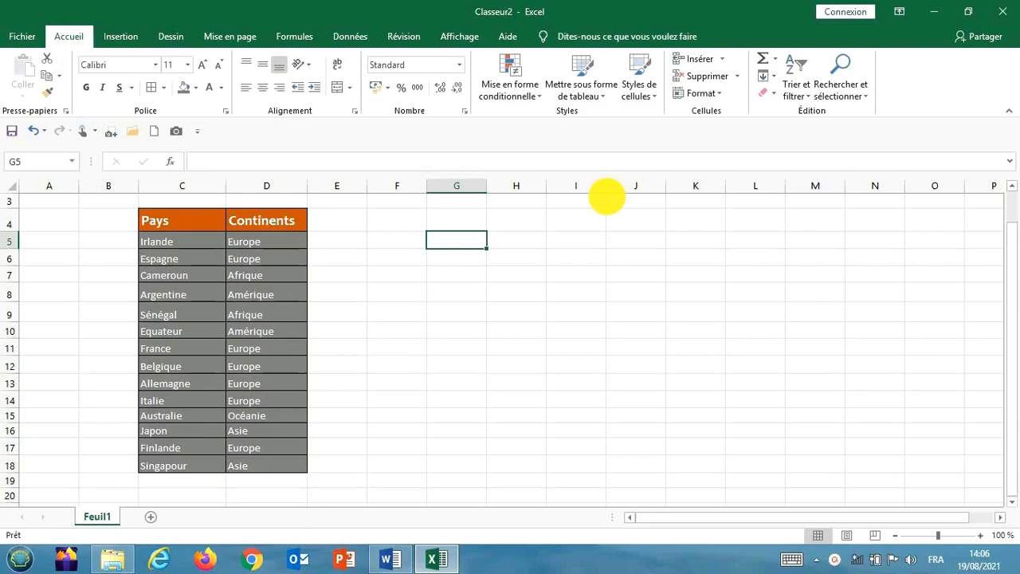
pyautogui.press('Down')
pyautogui.press('Down')
pyautogui.press('Down')
pyautogui.press('Down')
pyautogui.press('Down')
pyautogui.press('Down')
pyautogui.press('Down')
pyautogui.press('Down')
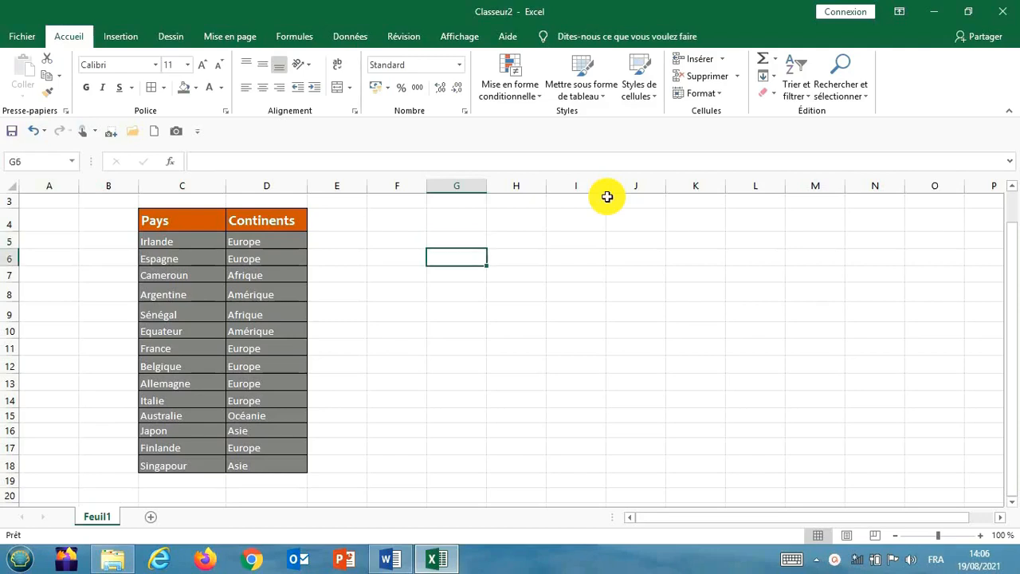
pyautogui.press('Down')
pyautogui.press('Down')
pyautogui.press('Down')
pyautogui.press('Down')
pyautogui.press('Down')
pyautogui.press('Down')
pyautogui.press('Down')
pyautogui.press('Down')
pyautogui.press('Down')
pyautogui.press('Down')
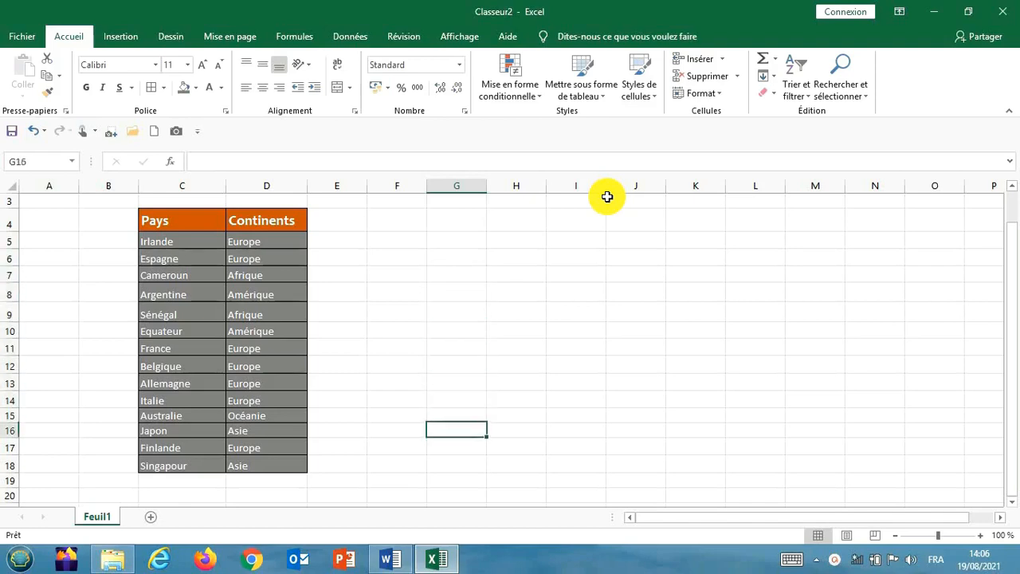
pyautogui.press('Up')
pyautogui.press('Up')
pyautogui.press('Up')
pyautogui.press('Up')
pyautogui.press('Up')
pyautogui.press('Up')
pyautogui.press('Up')
pyautogui.press('Up')
pyautogui.press('Up')
pyautogui.press('Up')
pyautogui.press('Up')
pyautogui.press('Up')
pyautogui.press('Up')
pyautogui.press('Up')
pyautogui.press('Up')
pyautogui.press('Up')
pyautogui.press('Up')
pyautogui.press('Up')
pyautogui.press('Up')
pyautogui.press('Up')
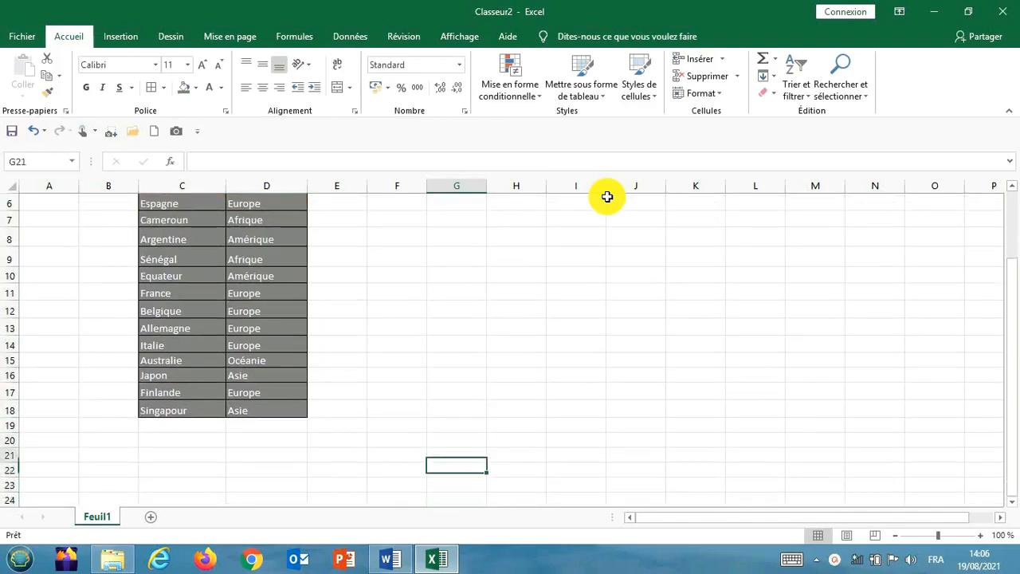
pyautogui.press('Left')
pyautogui.press('Left')
pyautogui.press('Left')
pyautogui.press('Left')
pyautogui.press('Left')
pyautogui.press('Left')
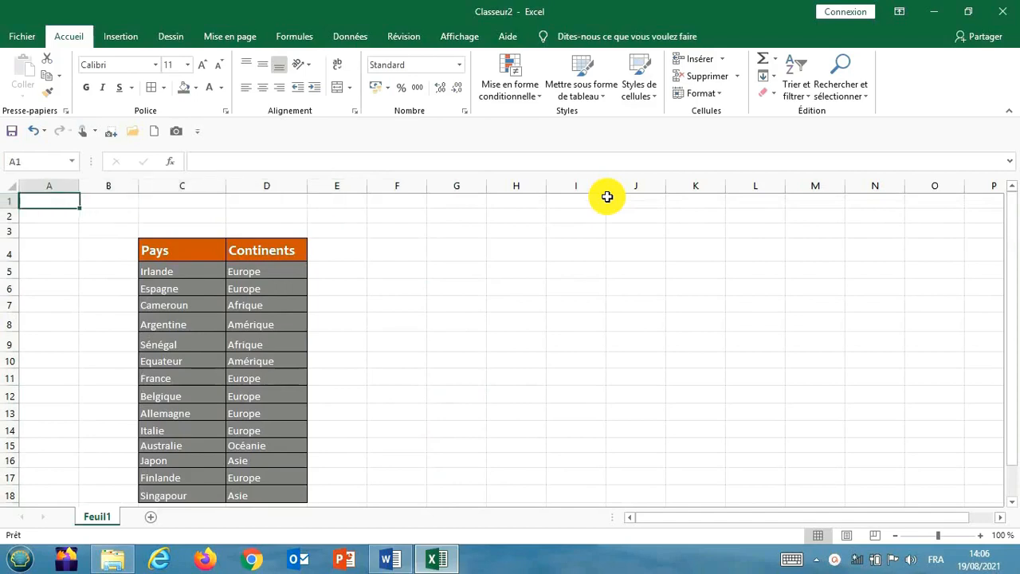
pyautogui.press('Down')
pyautogui.press('Down')
pyautogui.press('Down')
pyautogui.press('Down')
pyautogui.press('Down')
pyautogui.press('Down')
pyautogui.press('Down')
pyautogui.press('Down')
pyautogui.press('Down')
pyautogui.press('Down')
pyautogui.press('Down')
pyautogui.press('Down')
pyautogui.press('Down')
pyautogui.press('Down')
pyautogui.press('Down')
pyautogui.press('Down')
pyautogui.press('Down')
pyautogui.press('Down')
pyautogui.press('Down')
pyautogui.press('Down')
pyautogui.press('Down')
pyautogui.press('Down')
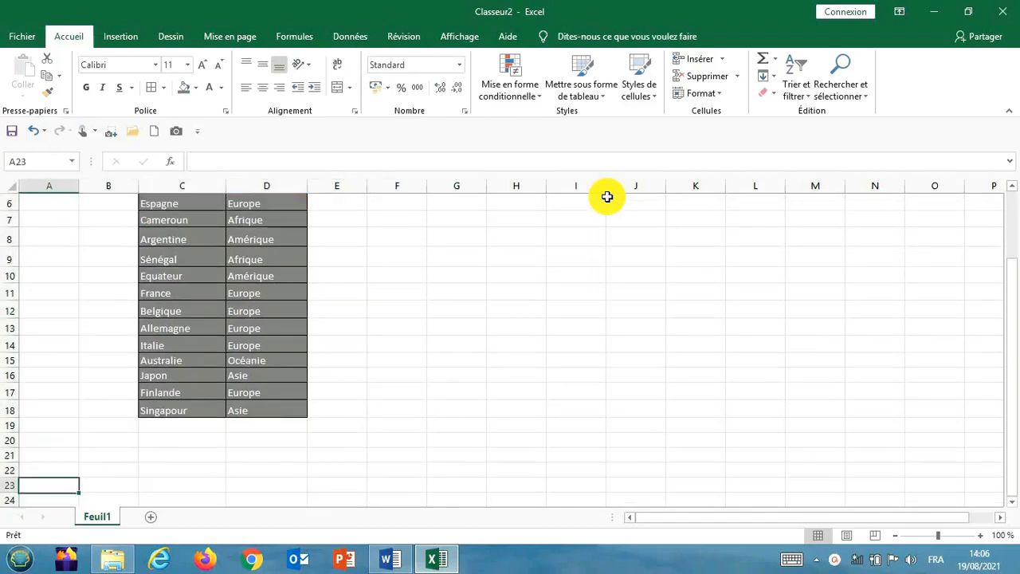
pyautogui.press('Up')
pyautogui.press('Up')
pyautogui.press('Up')
pyautogui.press('Up')
pyautogui.press('Up')
pyautogui.press('Up')
pyautogui.press('Up')
pyautogui.press('Up')
pyautogui.press('Up')
pyautogui.press('Up')
pyautogui.press('Up')
pyautogui.press('Up')
pyautogui.press('Up')
pyautogui.press('Up')
pyautogui.press('Up')
pyautogui.press('Up')
pyautogui.press('Up')
pyautogui.press('Up')
pyautogui.press('Up')
pyautogui.press('Up')
pyautogui.press('Down')
pyautogui.press('Down')
pyautogui.press('Down')
pyautogui.press('Down')
pyautogui.press('Down')
pyautogui.press('Down')
pyautogui.press('Down')
pyautogui.press('Down')
pyautogui.press('Down')
pyautogui.press('Down')
pyautogui.press('Down')
pyautogui.press('Down')
pyautogui.press('Down')
pyautogui.press('Down')
pyautogui.press('Down')
pyautogui.press('Down')
pyautogui.press('Down')
pyautogui.press('Down')
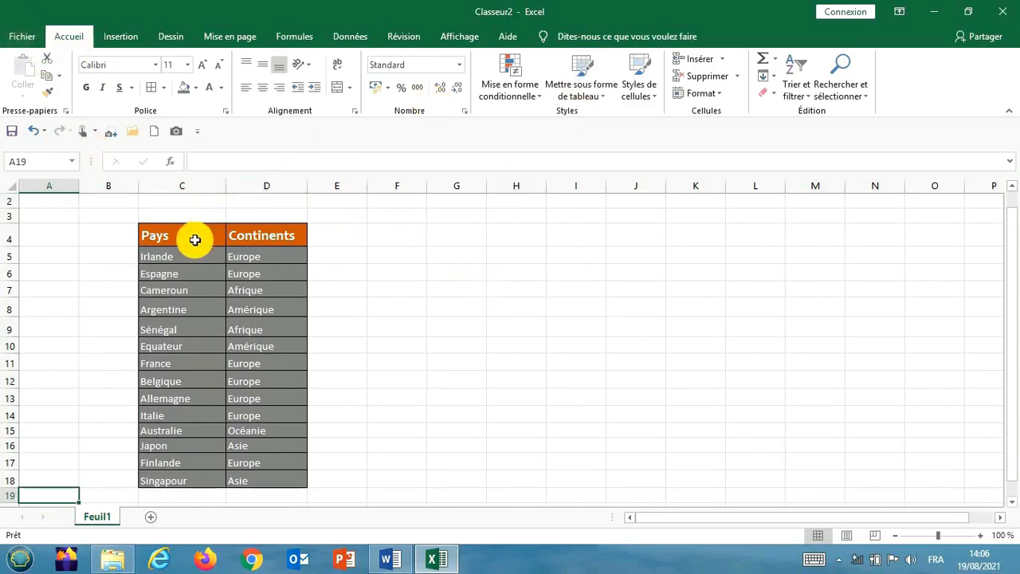
# Define a new password-unlockable range titled Pays for cells C4:C18, covering the whole country column.
pyautogui.moveTo(192, 235); pyautogui.dragTo(182, 485)
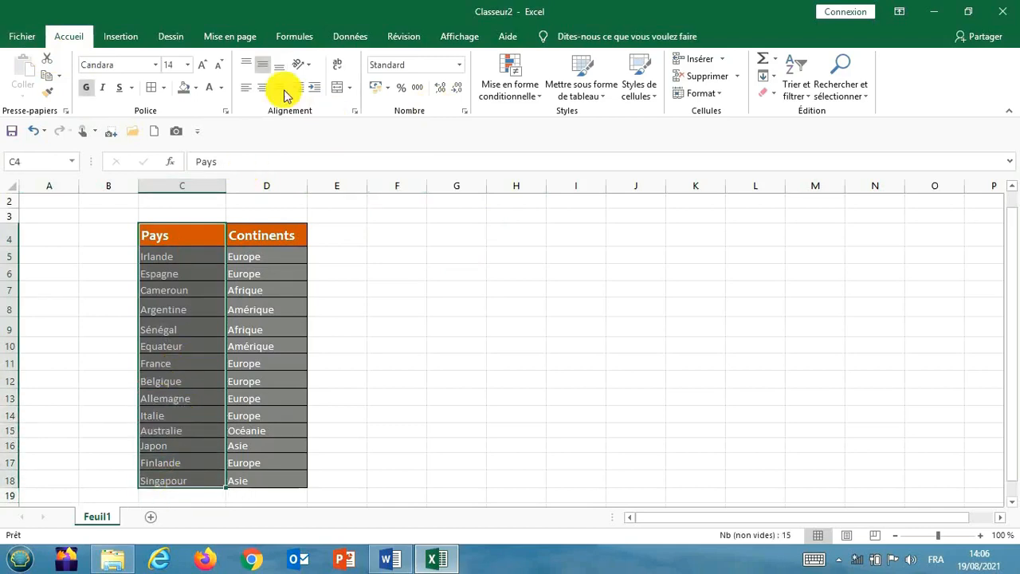
pyautogui.click(398, 40)
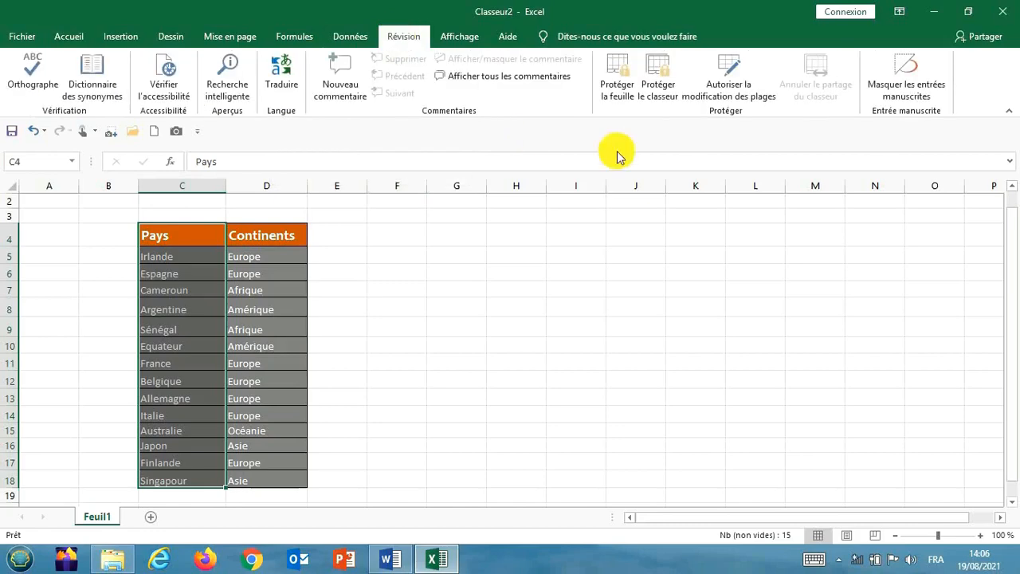
pyautogui.click(740, 97)
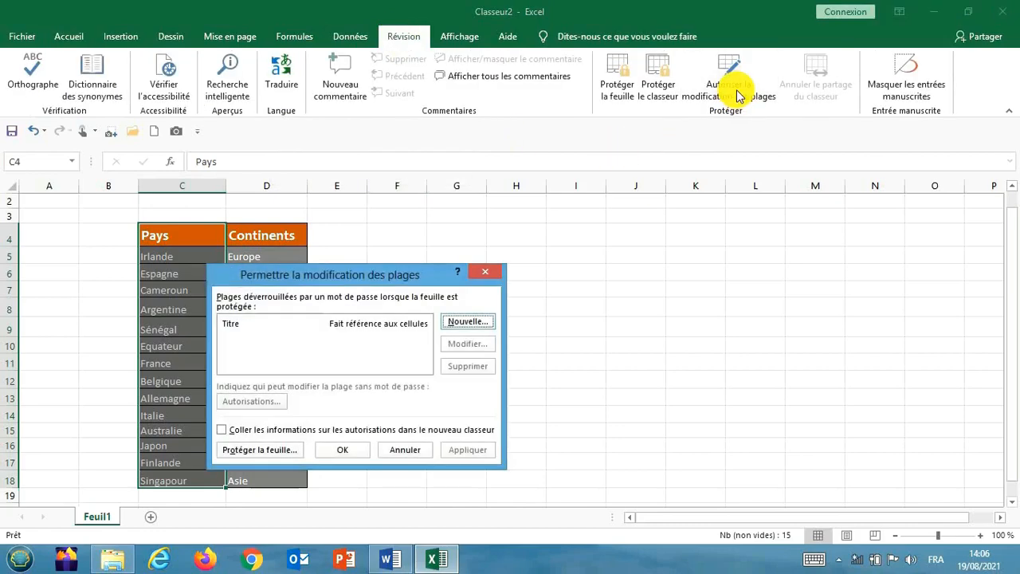
pyautogui.click(467, 322)
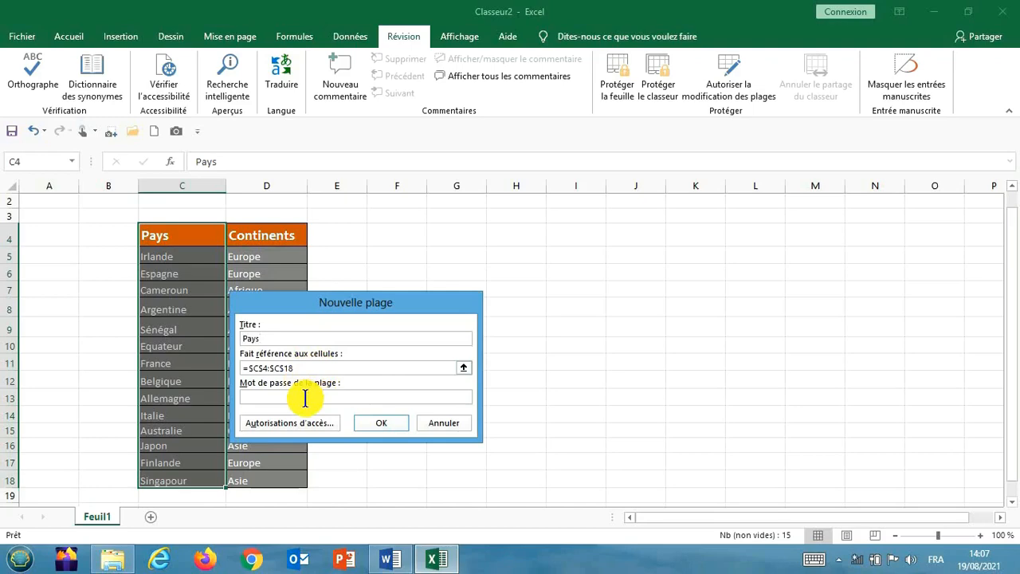
# Switch to the Word document and copy the password text written on its first line.
pyautogui.moveTo(375, 549)
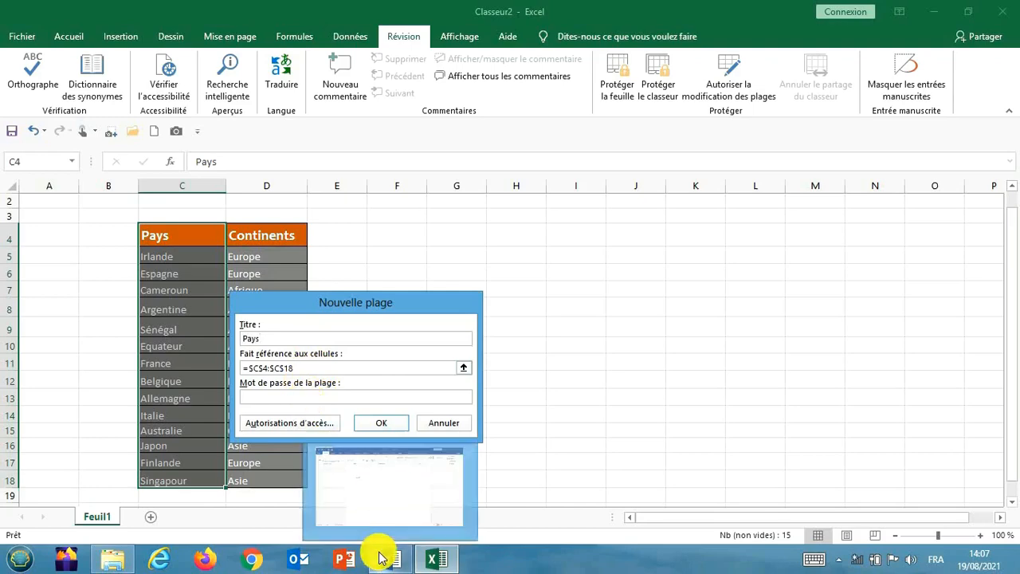
pyautogui.click(375, 500)
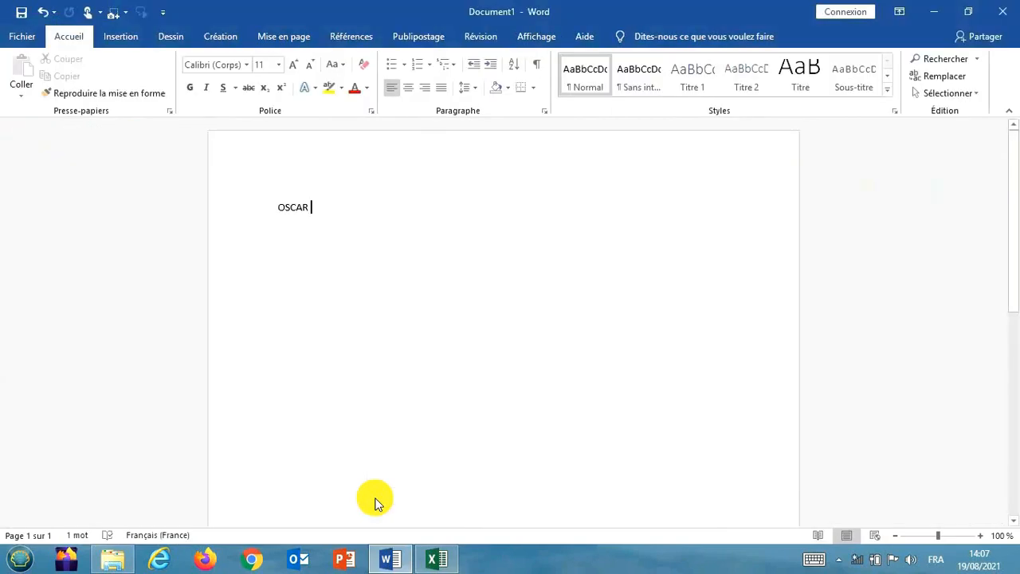
pyautogui.moveTo(278, 207); pyautogui.dragTo(311, 213)
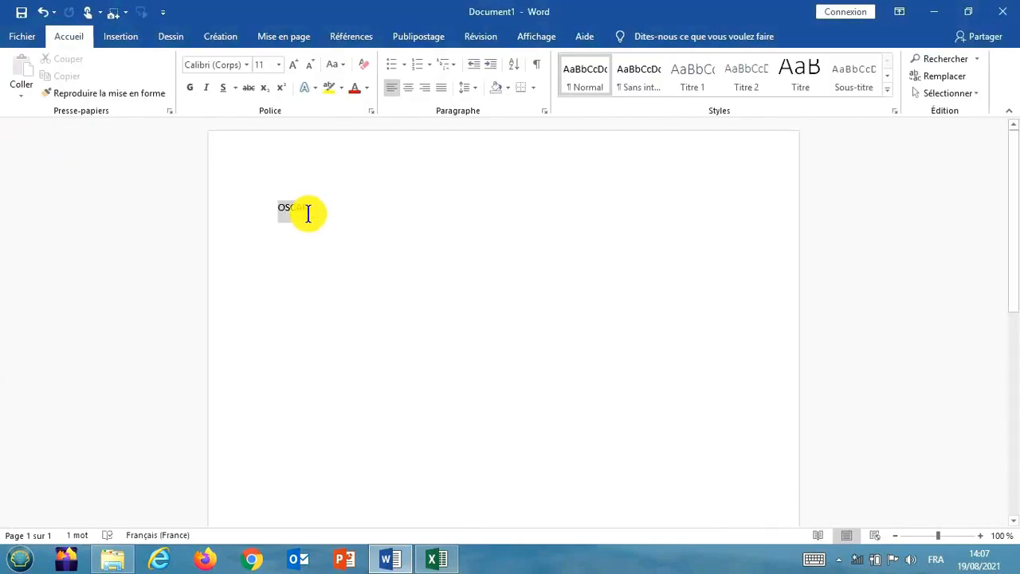
pyautogui.rightClick(298, 212)
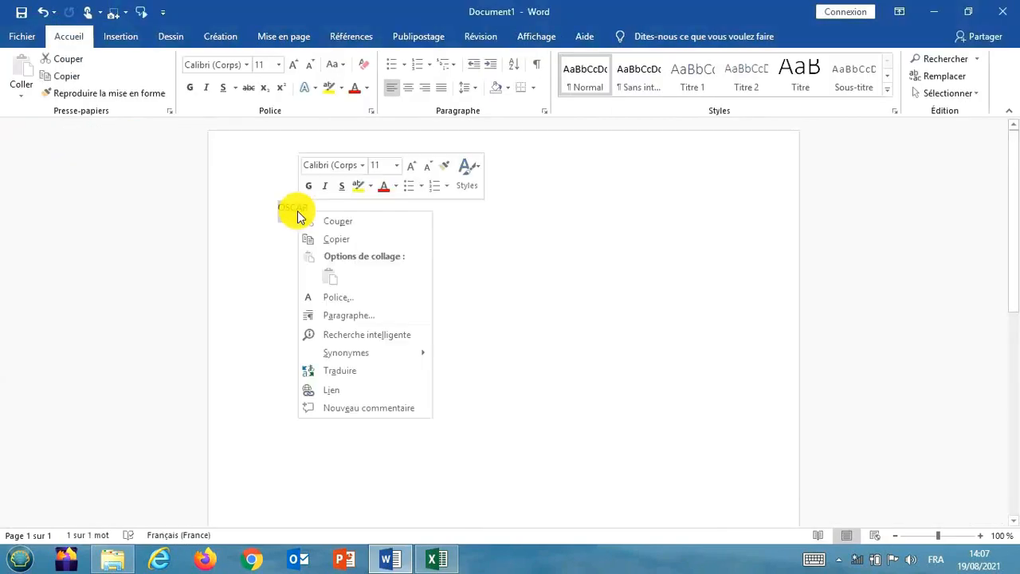
pyautogui.click(333, 239)
# Switch back to Excel and paste the copied password as the password of the Pays range.
pyautogui.moveTo(440, 562)
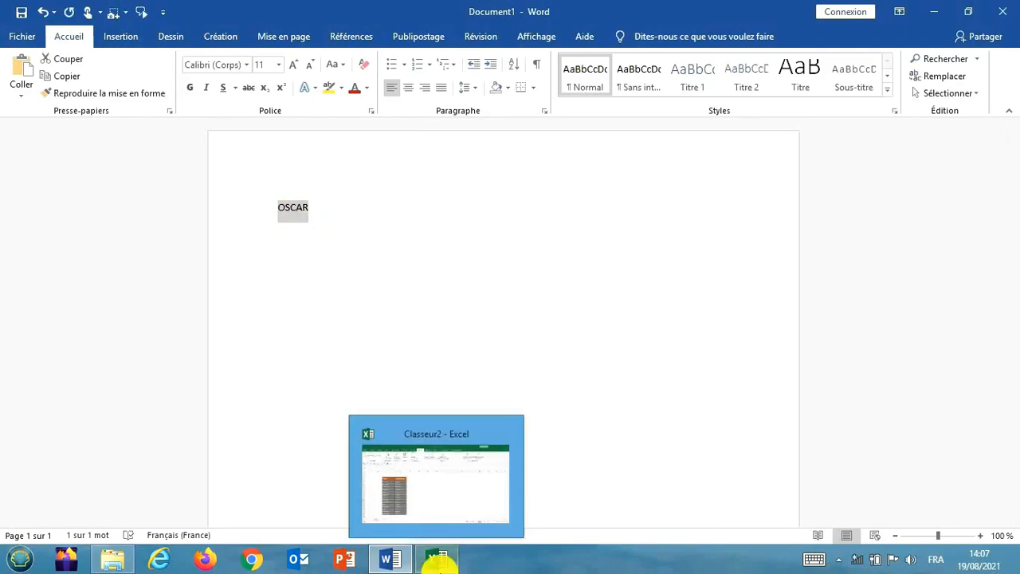
pyautogui.click(399, 473)
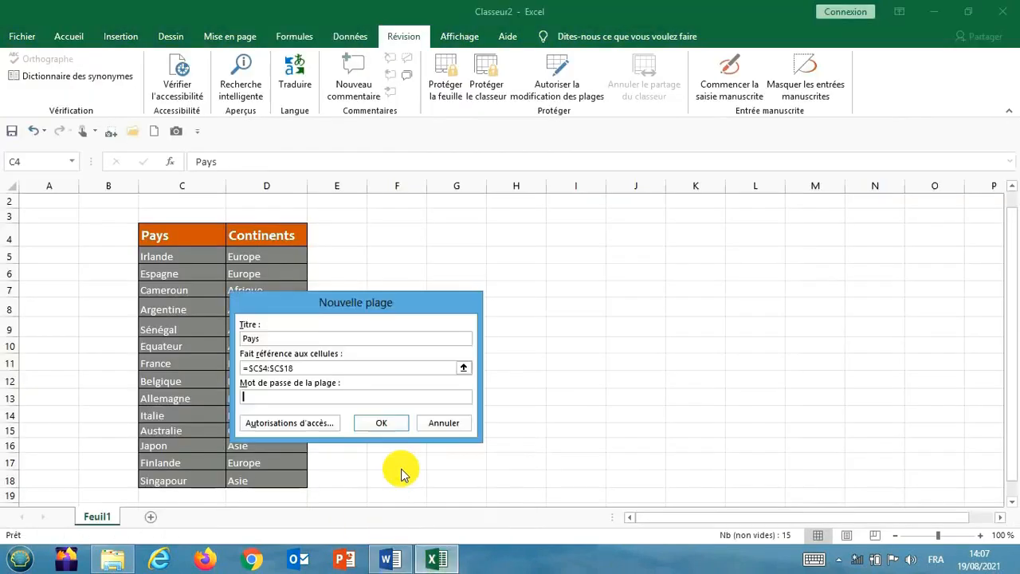
pyautogui.rightClick(249, 397)
pyautogui.click(288, 441)
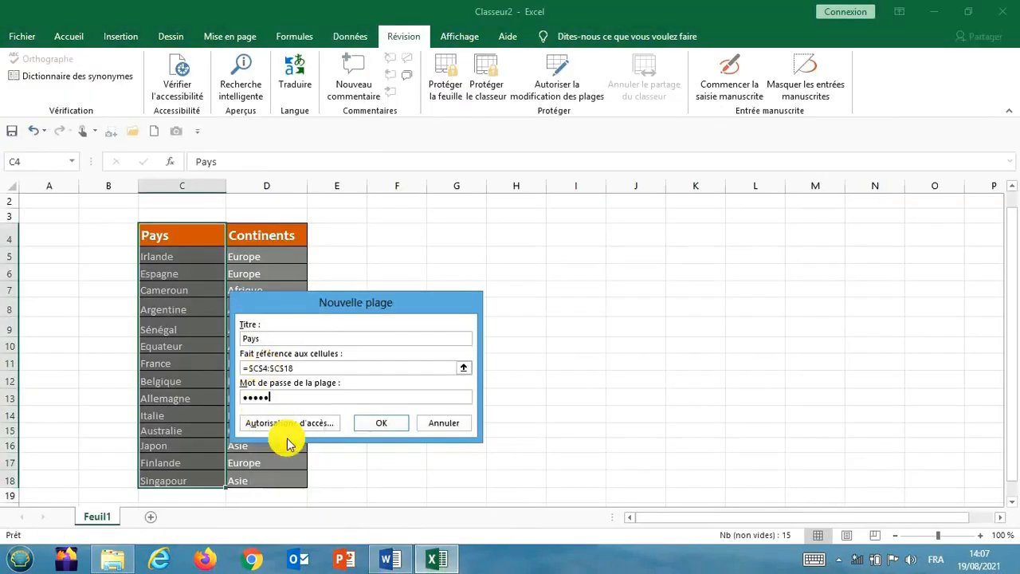
pyautogui.click(383, 423)
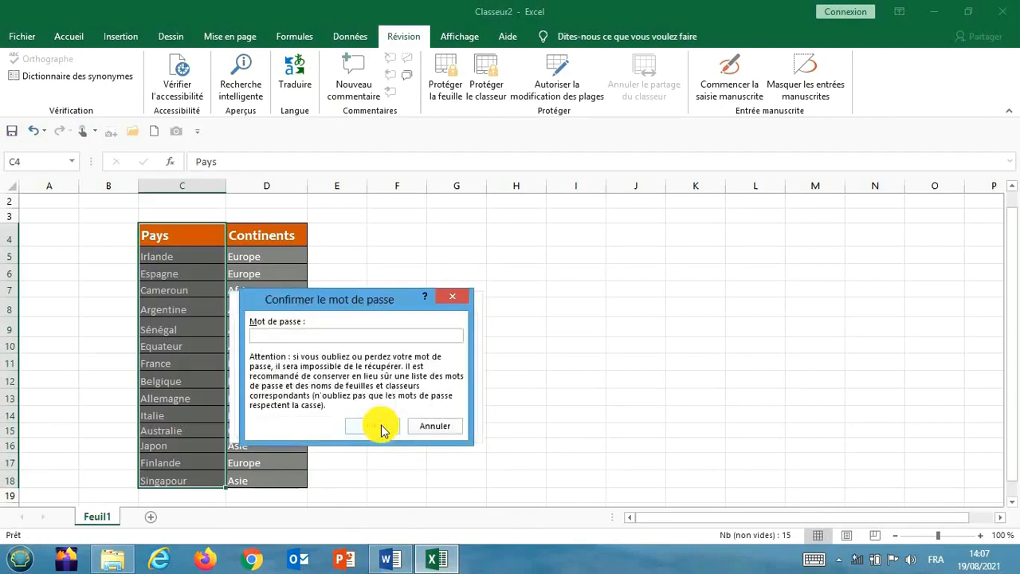
# Confirm the range password by pasting it again and accept the list of editable ranges.
pyautogui.rightClick(295, 339)
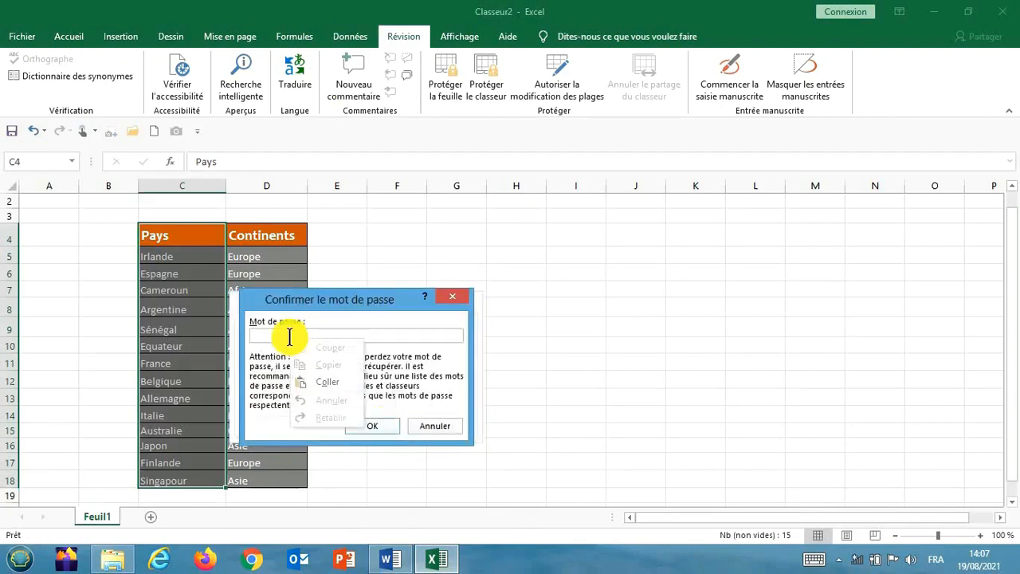
pyautogui.click(348, 388)
pyautogui.click(372, 425)
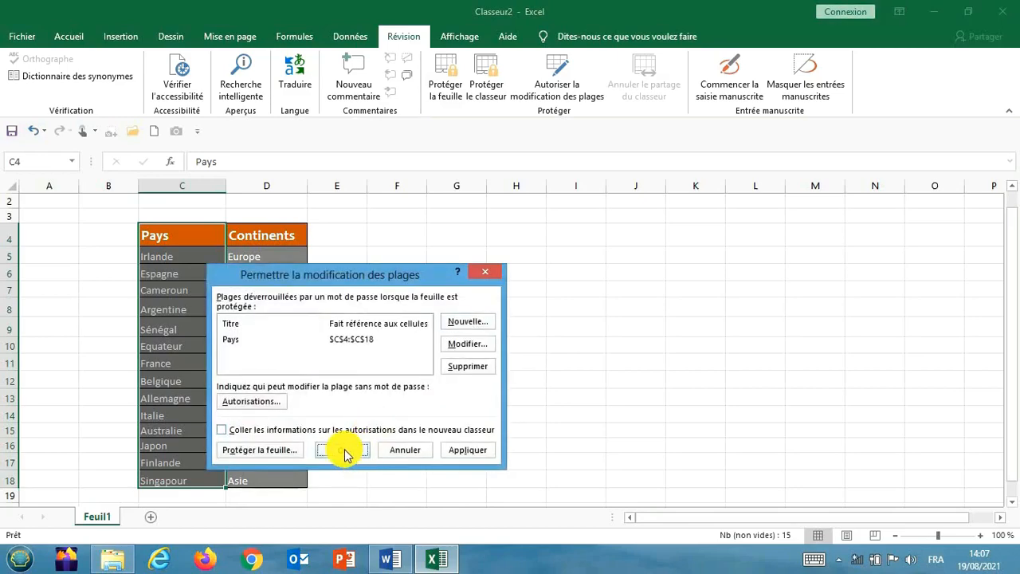
pyautogui.click(342, 449)
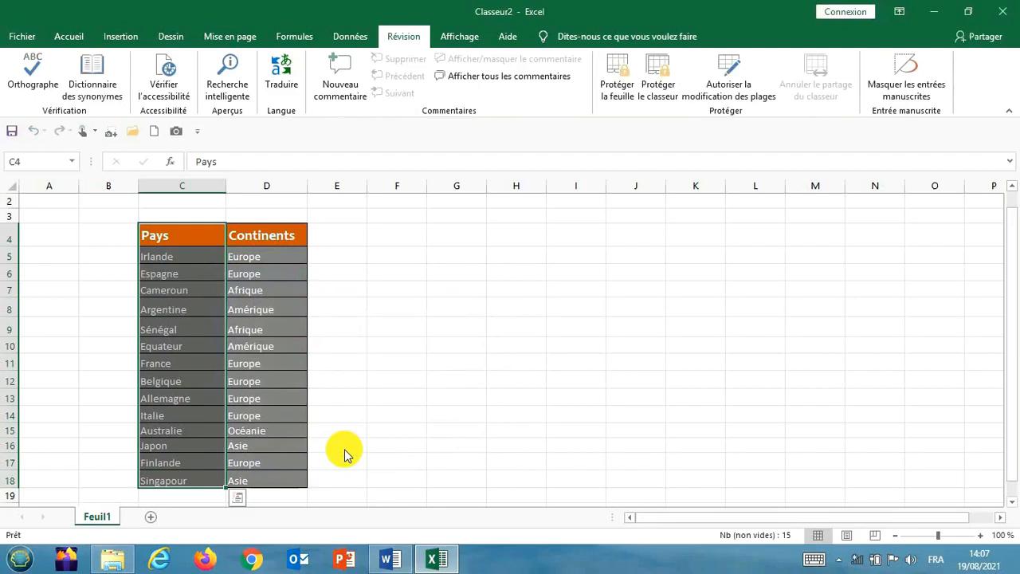
# Start protecting the sheet Feuil1 and paste the copied password as its unprotection password.
pyautogui.rightClick(101, 516)
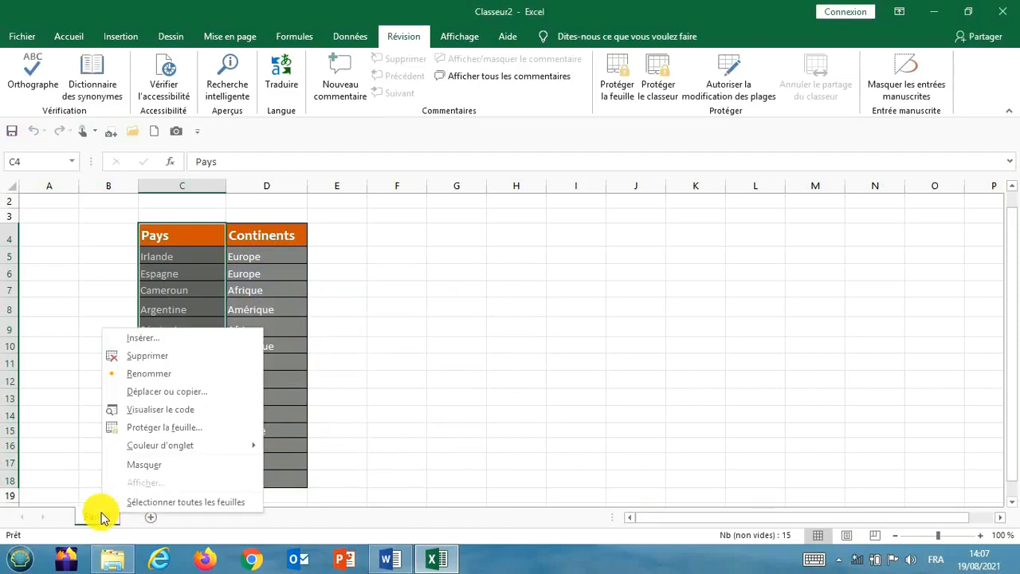
pyautogui.click(164, 428)
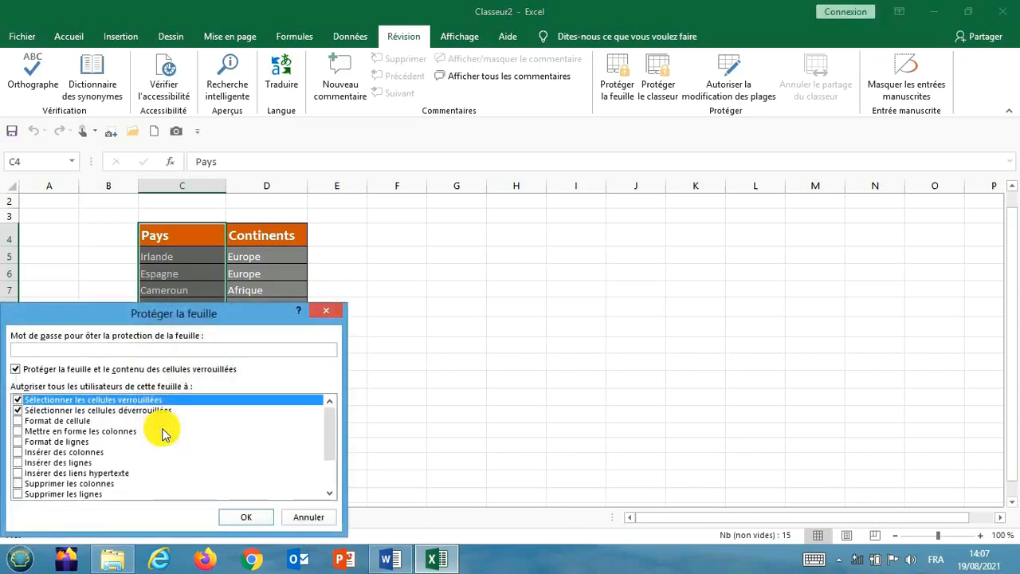
pyautogui.rightClick(36, 349)
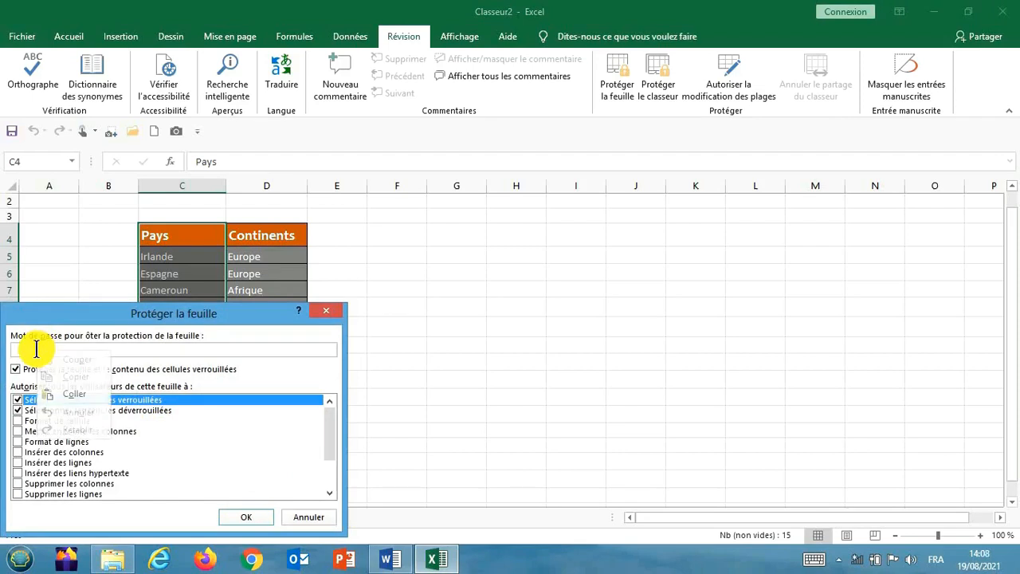
pyautogui.click(68, 397)
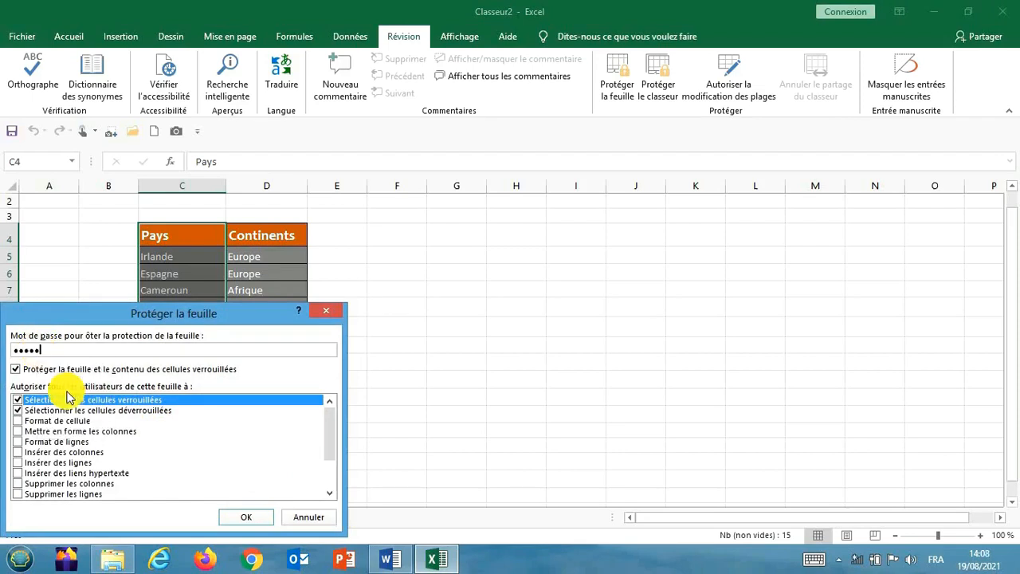
# Allow all users to format cells, columns and rows, insert columns, rows and hyperlinks, and delete columns and rows.
pyautogui.click(18, 421)
pyautogui.click(18, 431)
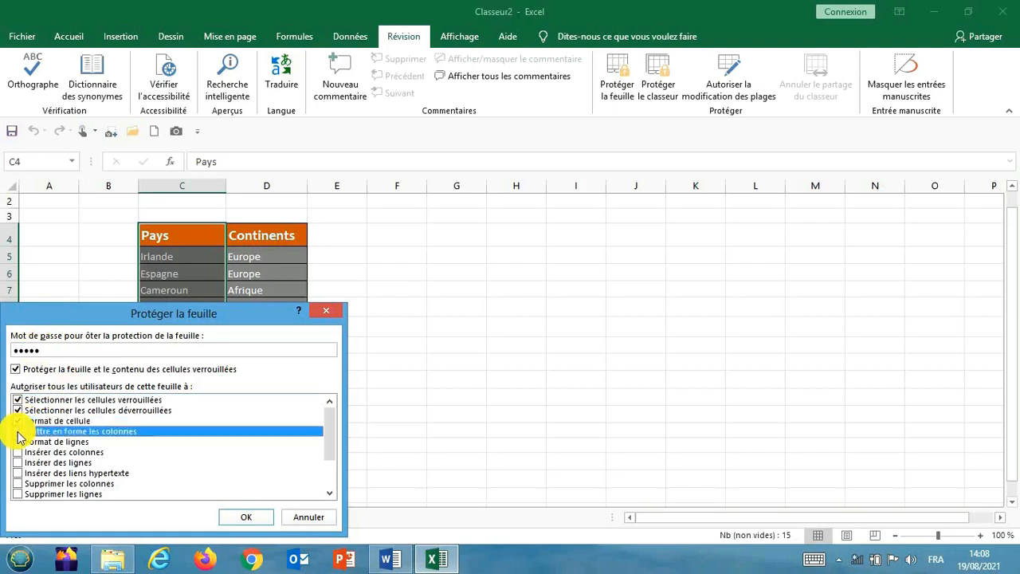
pyautogui.click(18, 442)
pyautogui.click(19, 452)
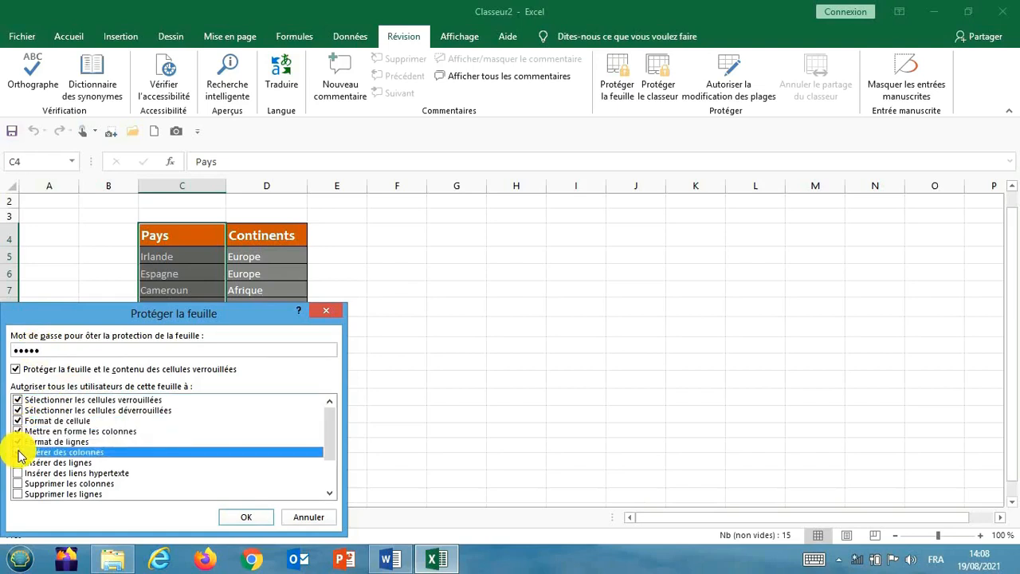
pyautogui.click(18, 462)
pyautogui.click(18, 473)
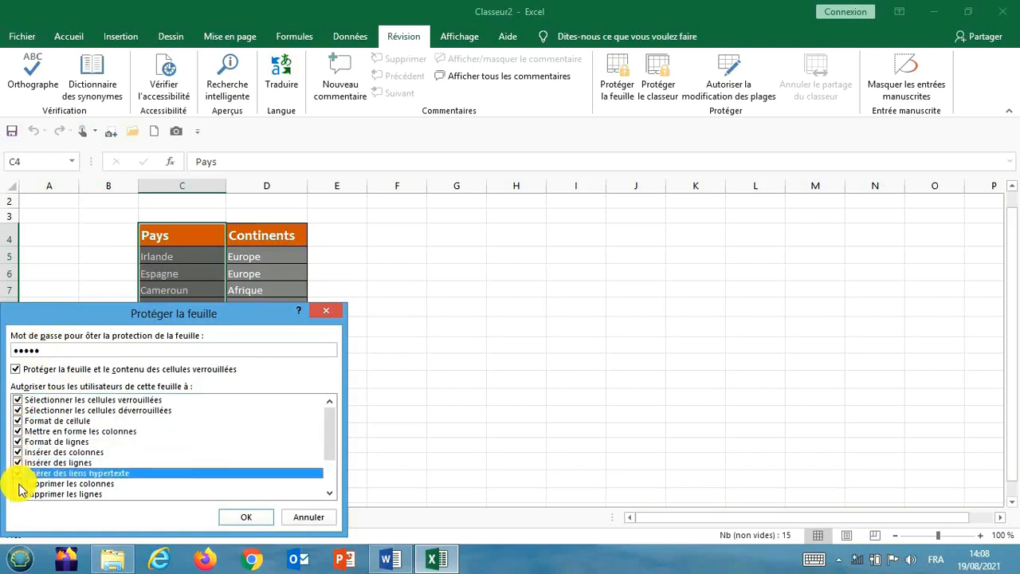
pyautogui.click(18, 484)
pyautogui.click(18, 494)
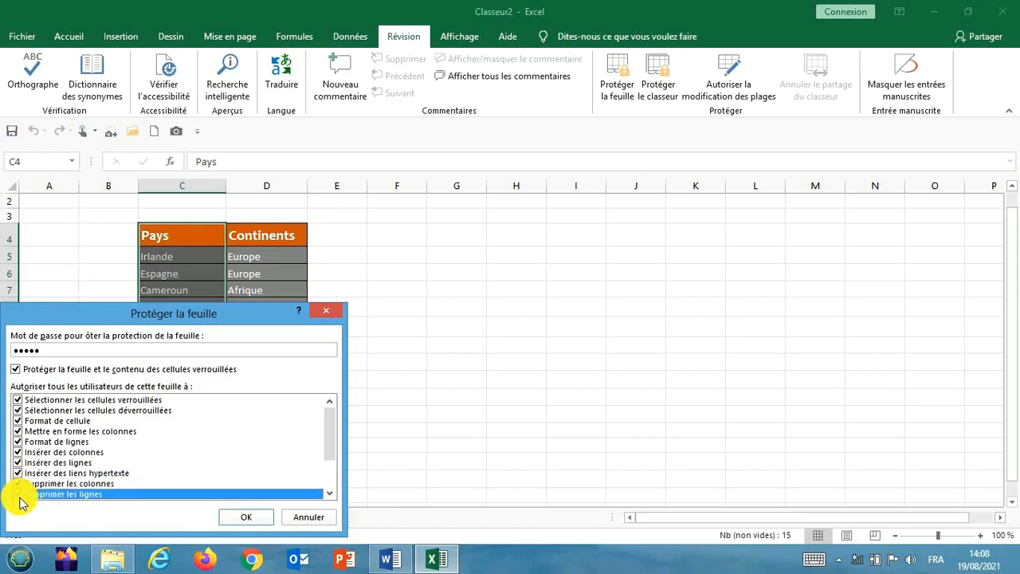
# Allow all users to sort, use the automatic filter, use pivot tables and pivot charts, and modify objects and scenarios.
pyautogui.click(329, 493)
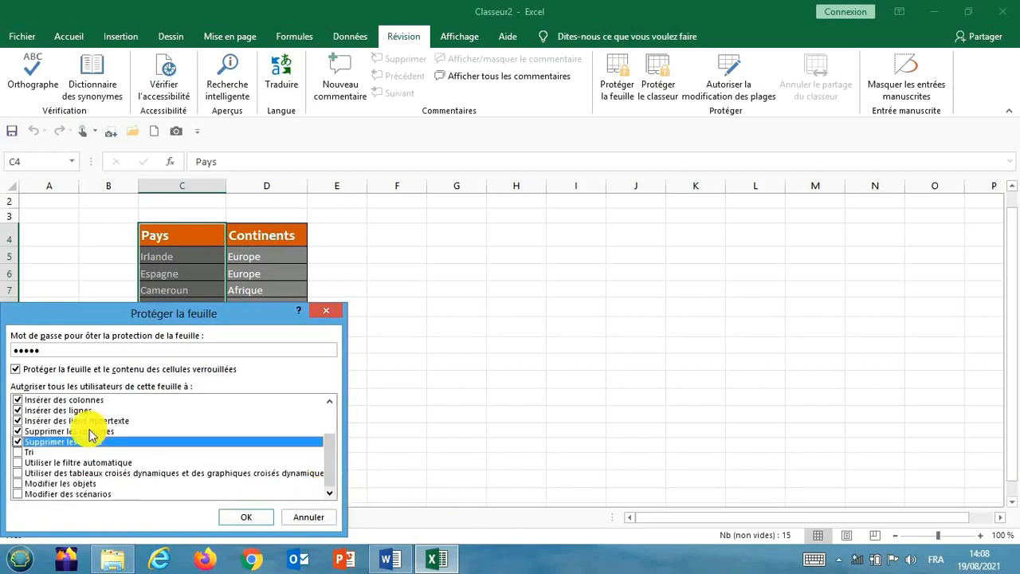
pyautogui.click(18, 452)
pyautogui.click(18, 463)
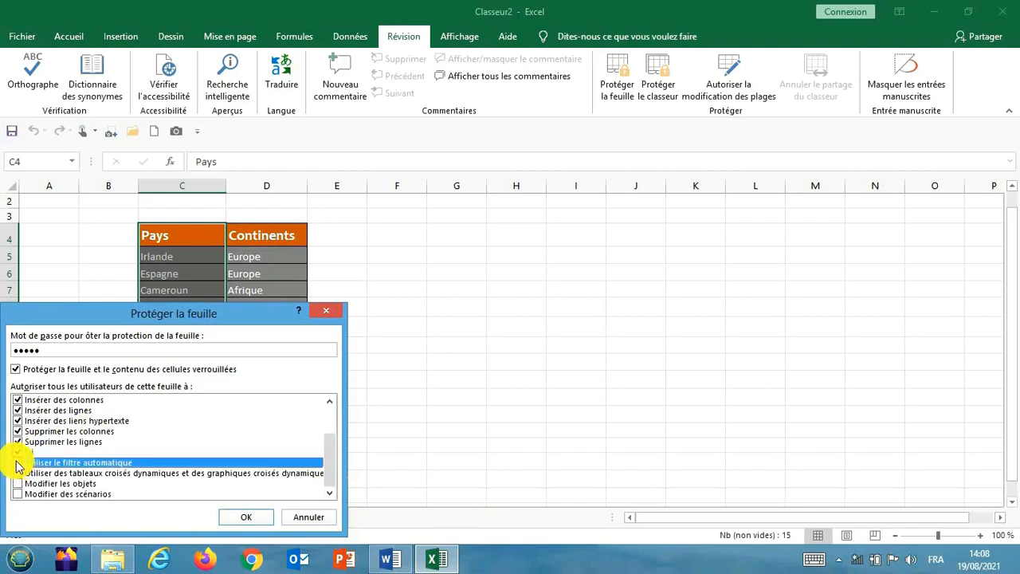
pyautogui.click(17, 474)
pyautogui.click(17, 484)
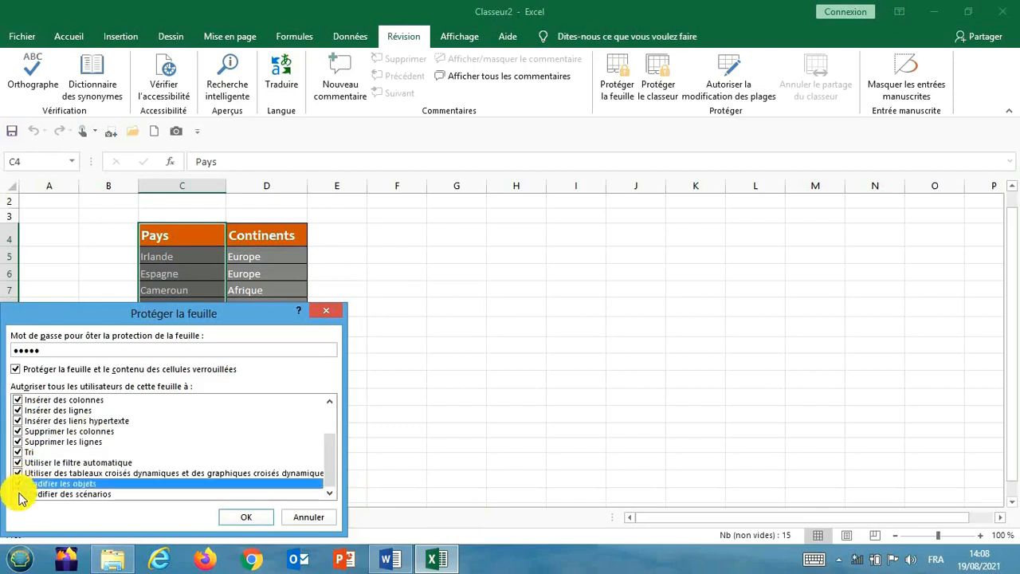
pyautogui.click(17, 494)
# Apply the sheet protection, confirming it by pasting the sheet password again.
pyautogui.click(249, 519)
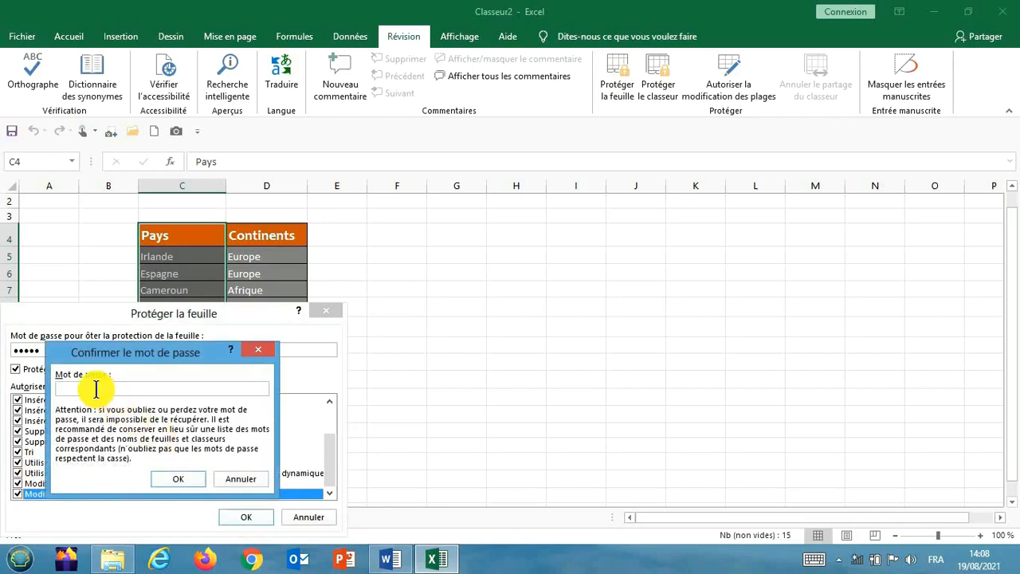
pyautogui.rightClick(94, 389)
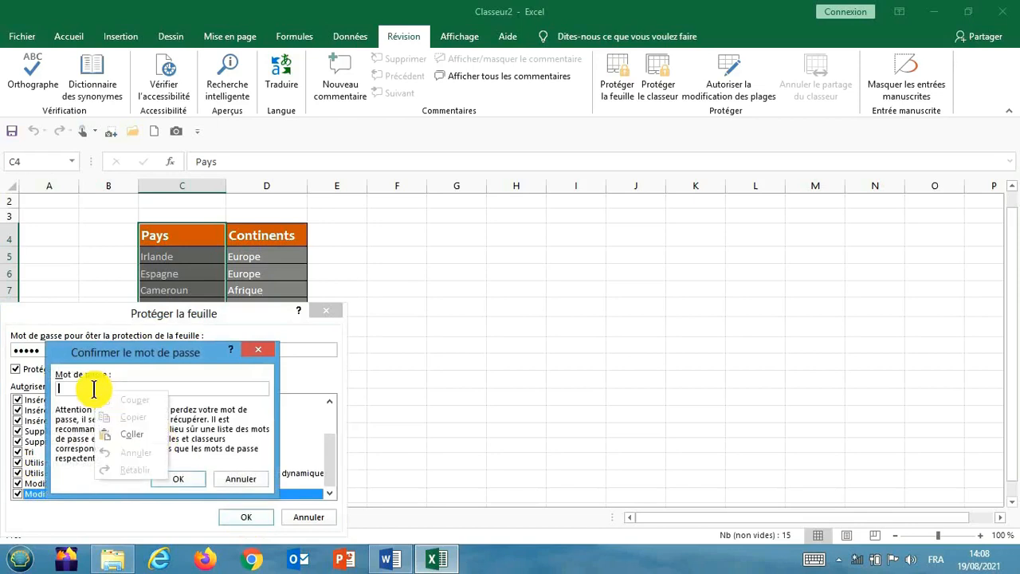
pyautogui.click(133, 434)
pyautogui.click(192, 483)
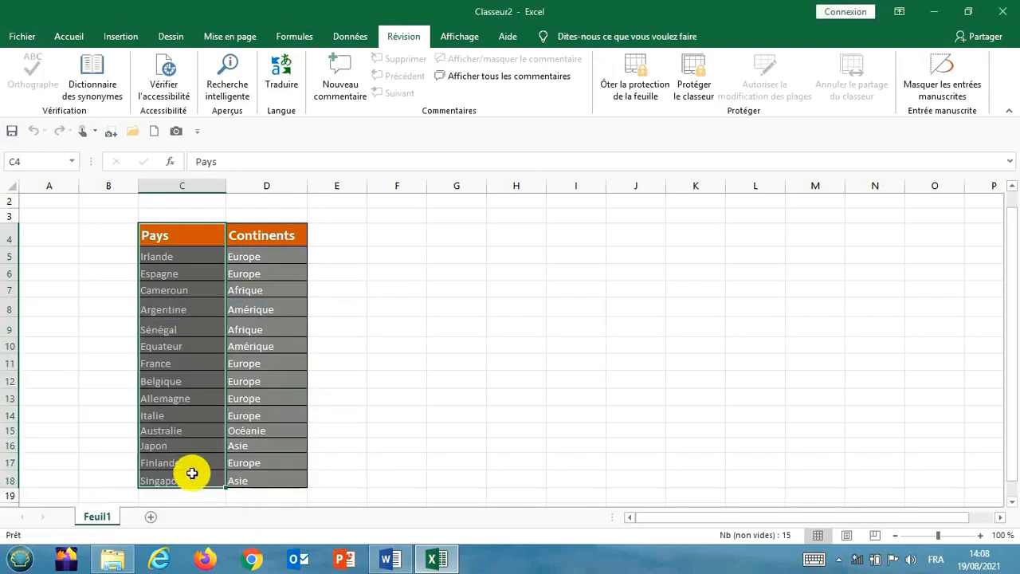
# Test the sheet protection by trying to edit the empty cells G5 and B4, dismissing each alert.
pyautogui.click(496, 317)
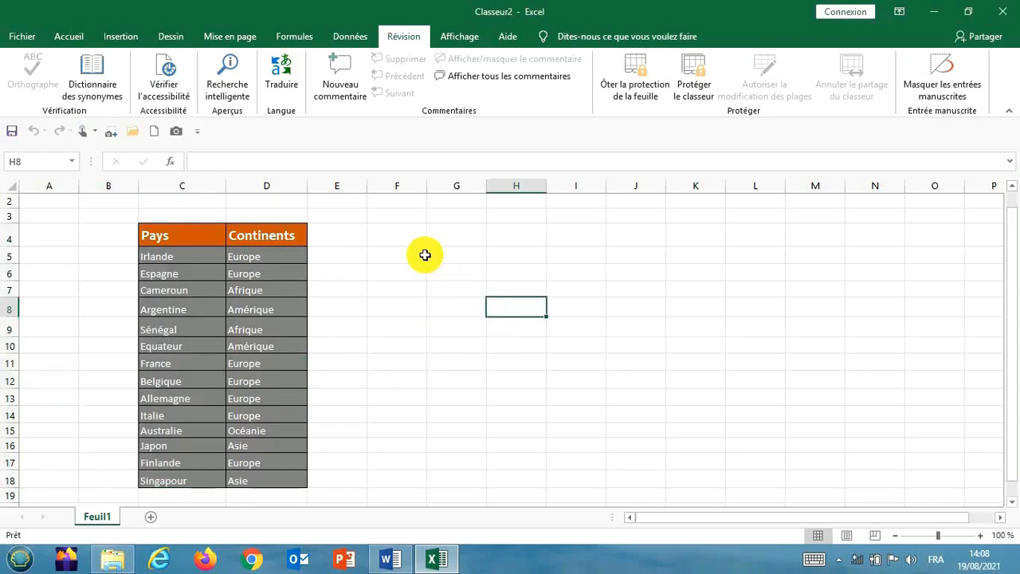
pyautogui.click(452, 256)
pyautogui.doubleClick(452, 255)
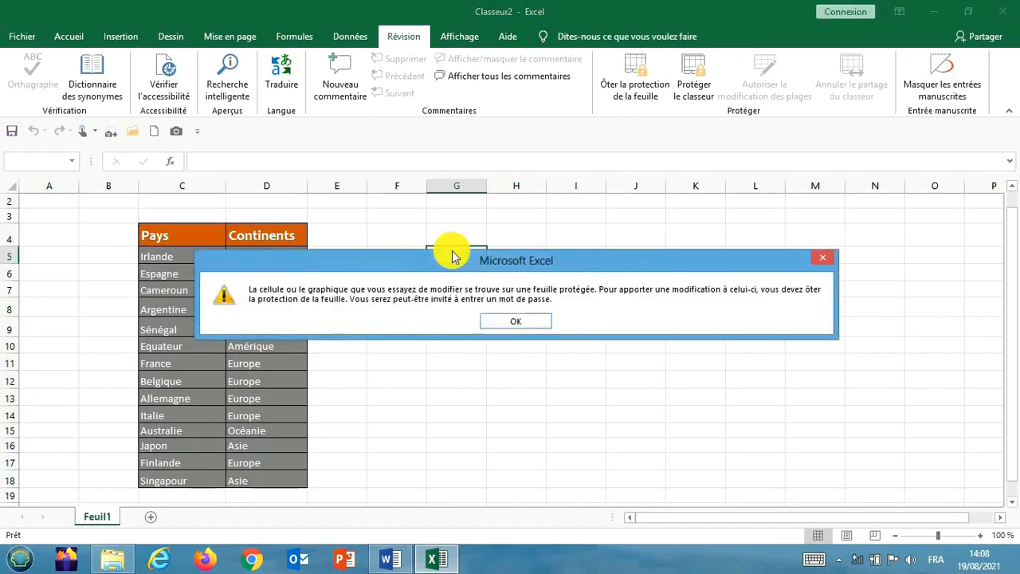
pyautogui.click(509, 323)
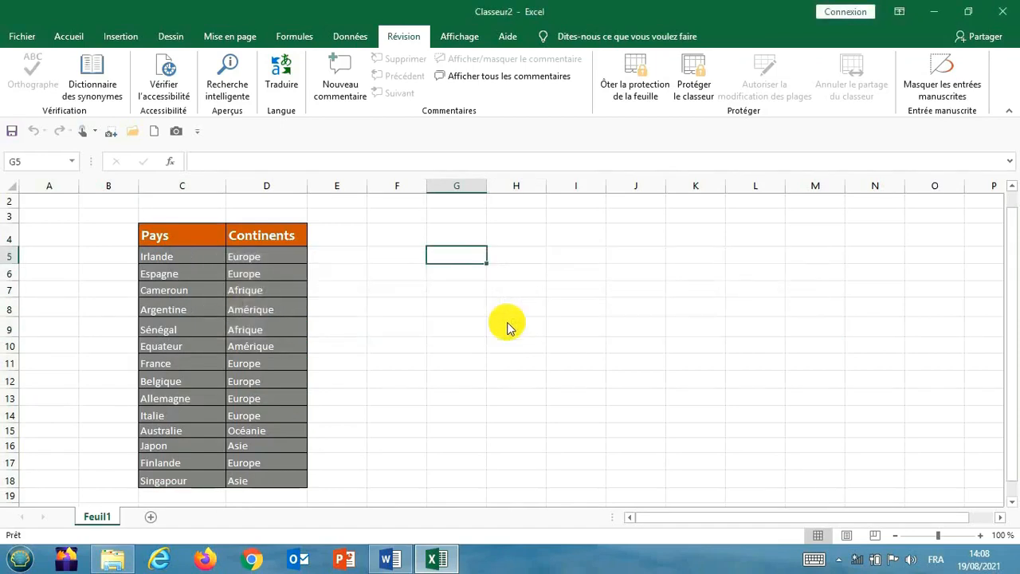
pyautogui.doubleClick(94, 236)
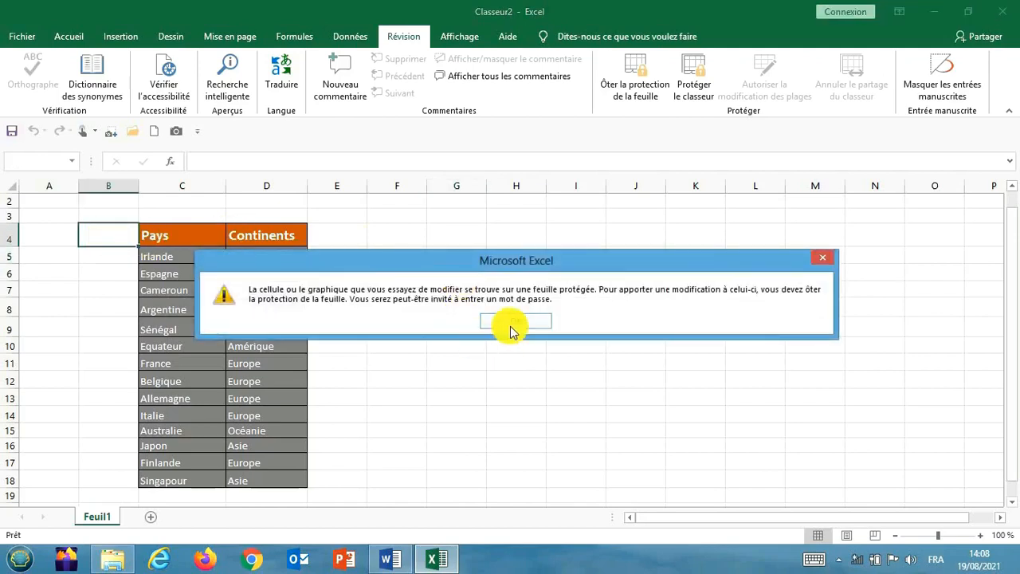
pyautogui.click(510, 326)
# Test the protection of the Continents column by trying to edit cells D5 and D4.
pyautogui.click(252, 256)
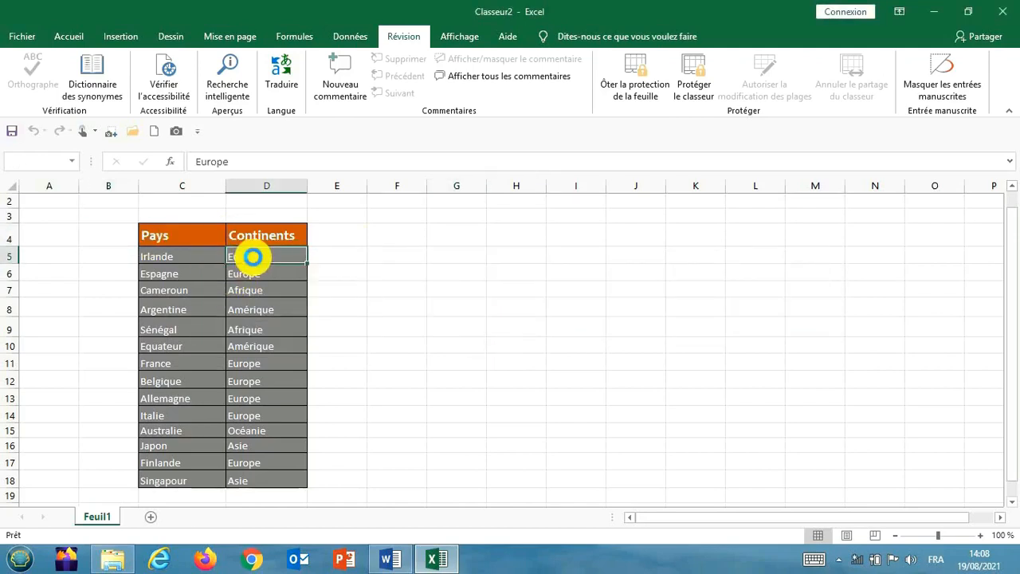
pyautogui.click(253, 256)
pyautogui.click(514, 321)
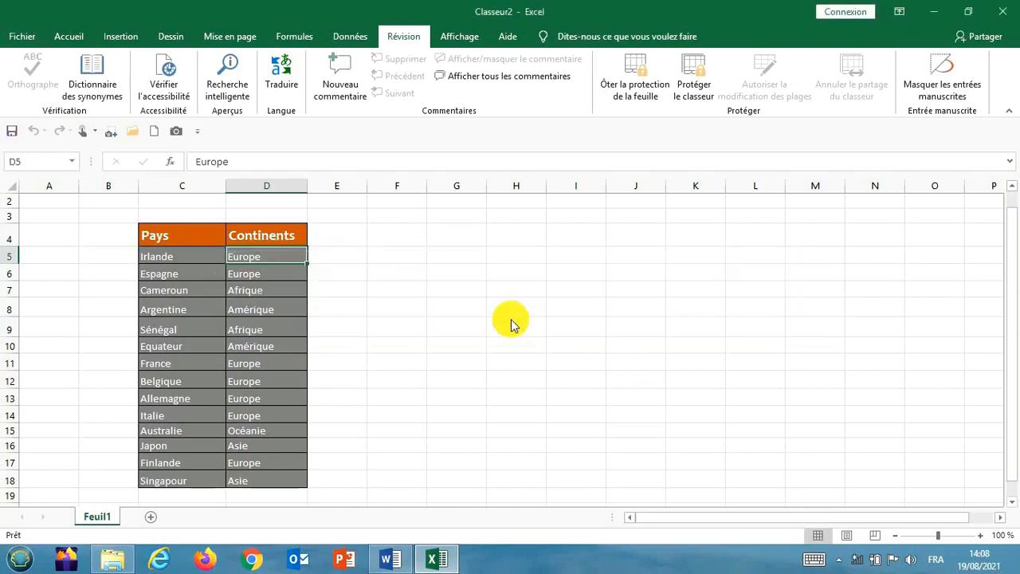
pyautogui.doubleClick(279, 237)
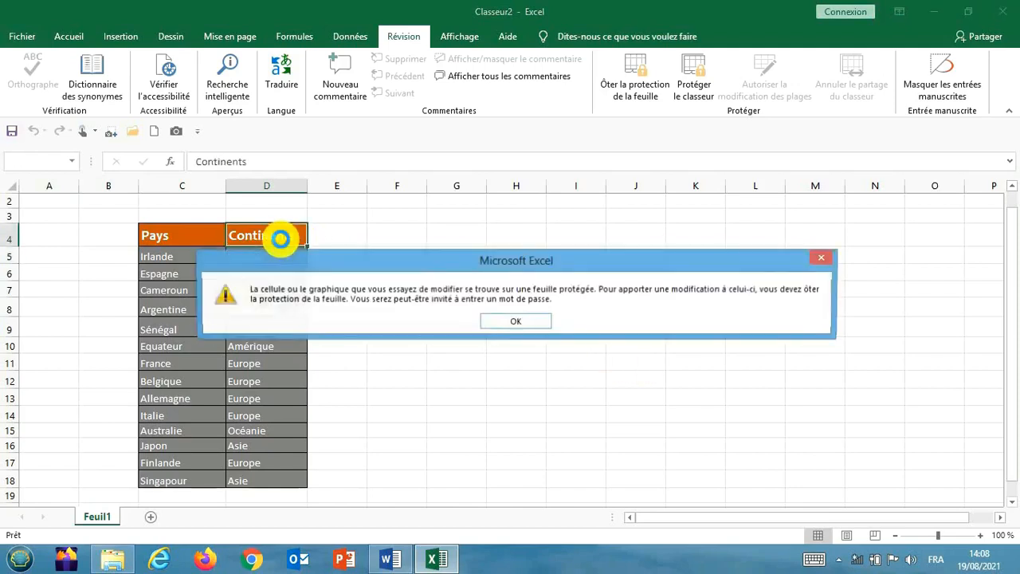
pyautogui.click(531, 321)
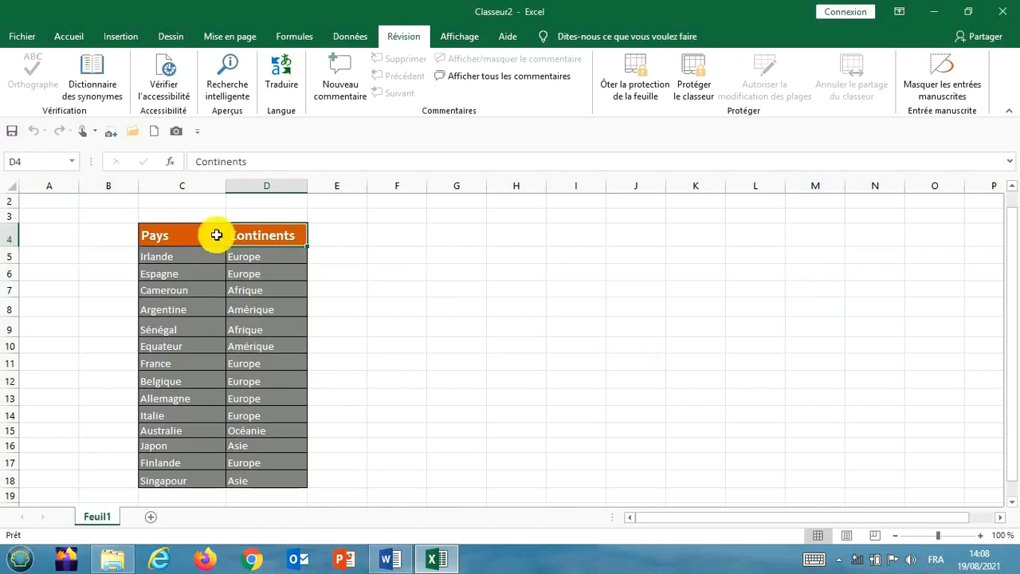
# Try to edit cells C4 and C10 in the Pays column, submitting the unlock request with the password left blank.
pyautogui.click(71, 40)
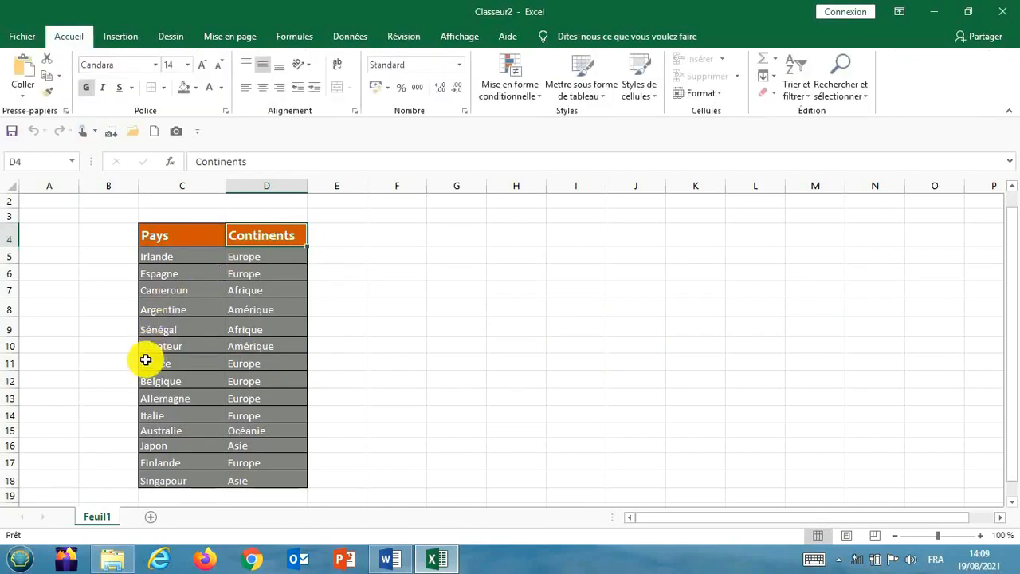
pyautogui.click(171, 240)
pyautogui.doubleClick(172, 241)
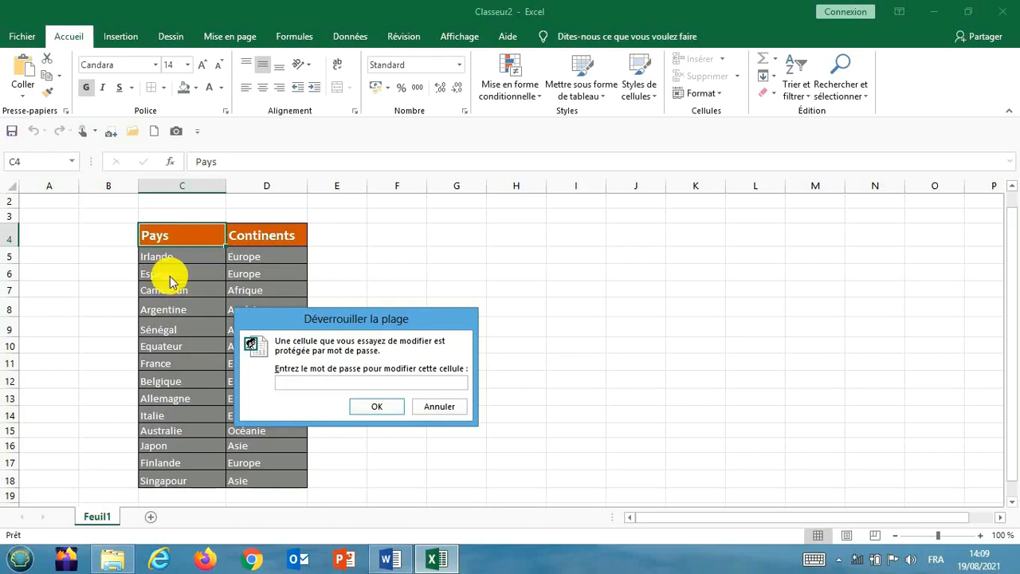
pyautogui.click(401, 408)
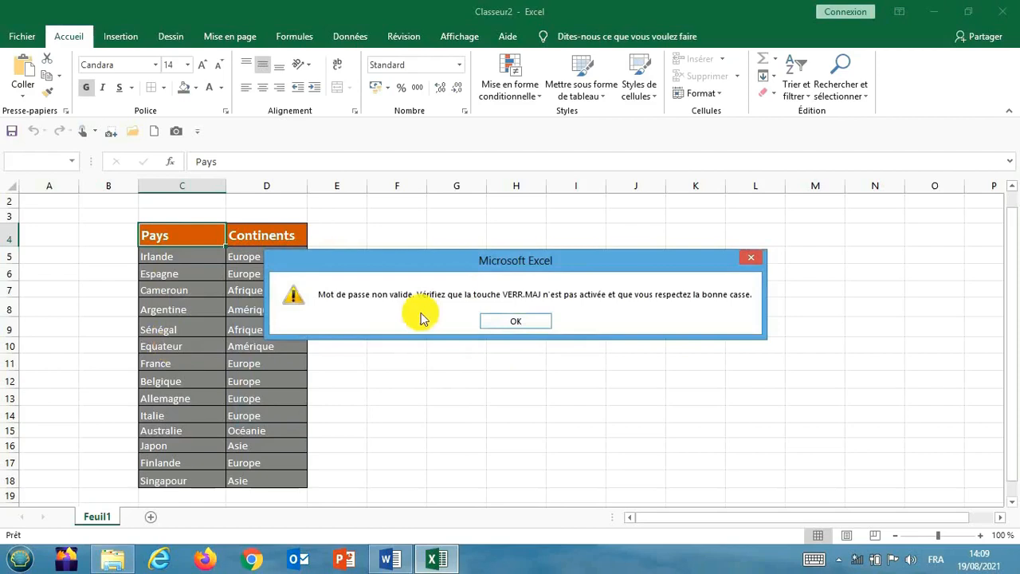
pyautogui.click(513, 320)
pyautogui.doubleClick(192, 348)
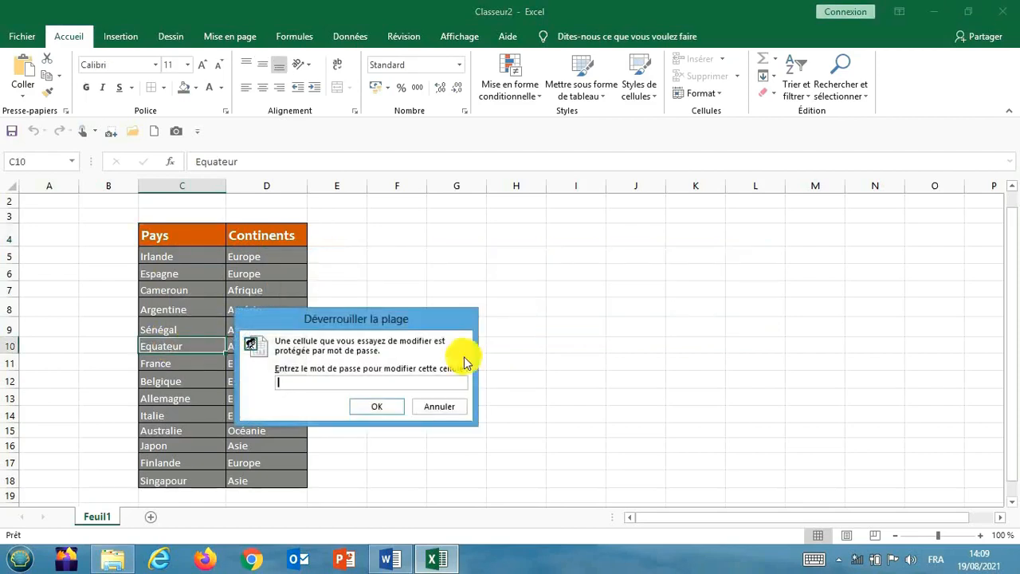
pyautogui.click(396, 405)
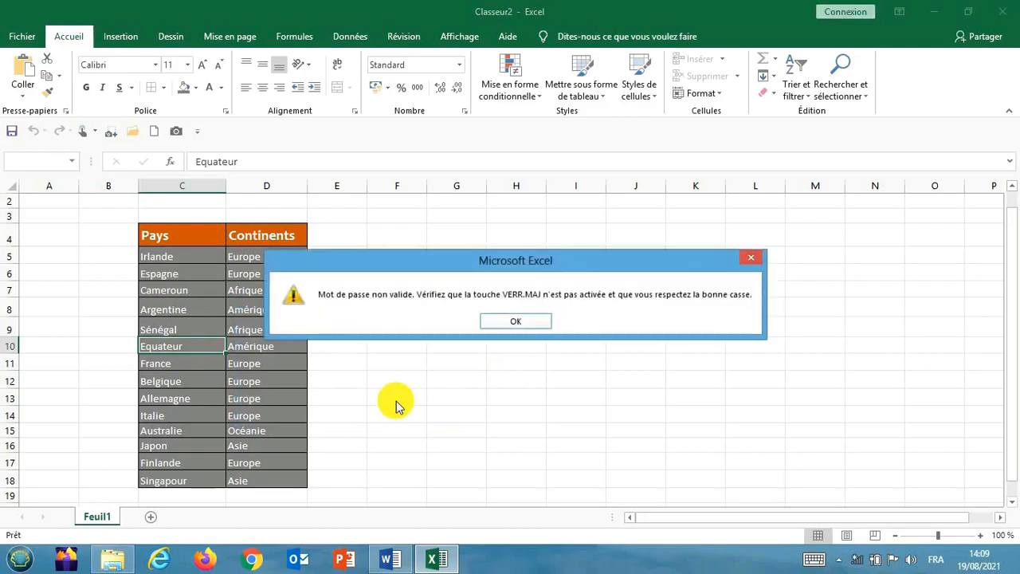
pyautogui.click(516, 323)
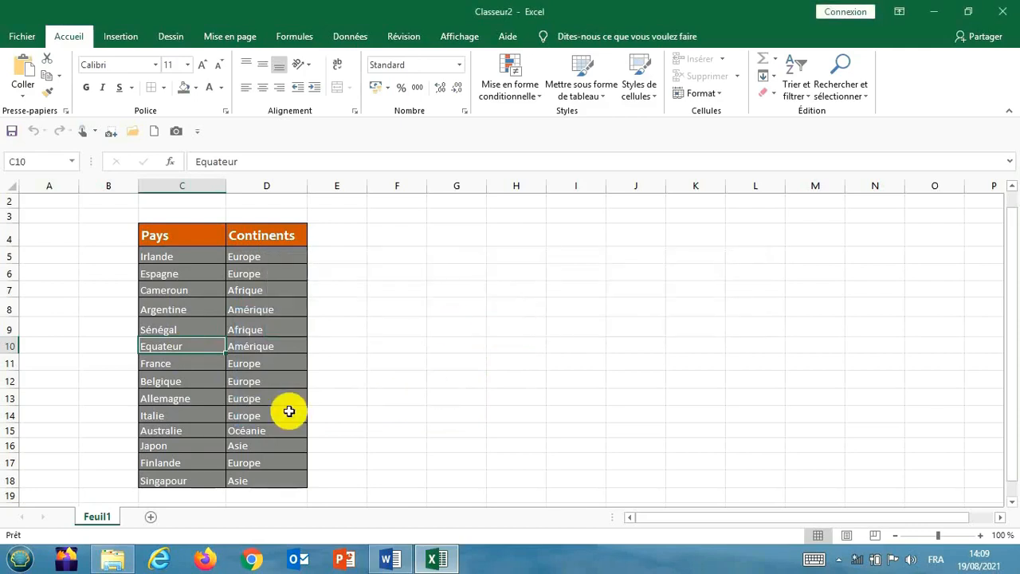
# Unlock the Pays range from cell C13 by pasting the range password, and change that cell's country to Angleterre.
pyautogui.click(186, 408)
pyautogui.hotkey('ctrl', 'Up')
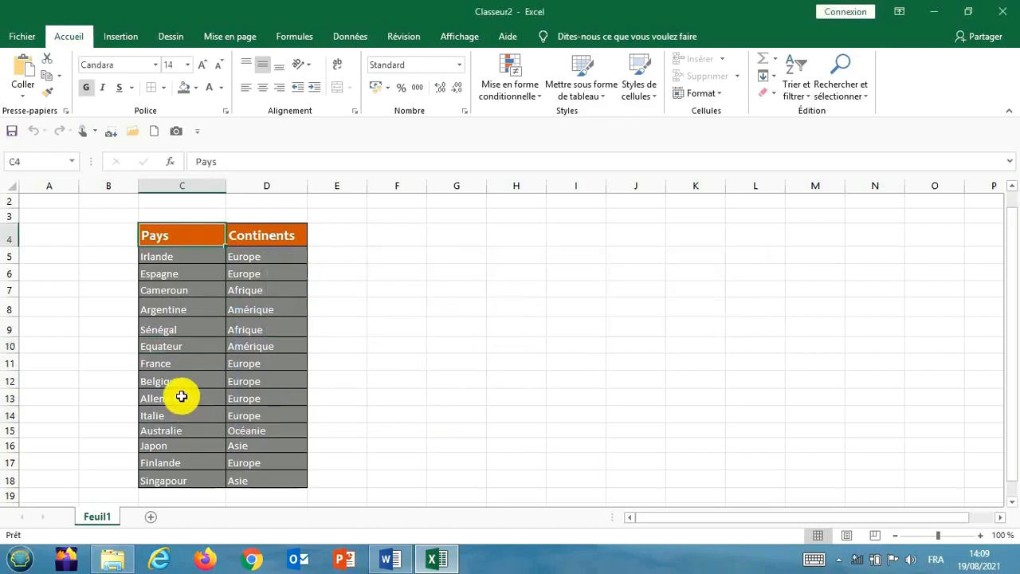
pyautogui.doubleClick(180, 396)
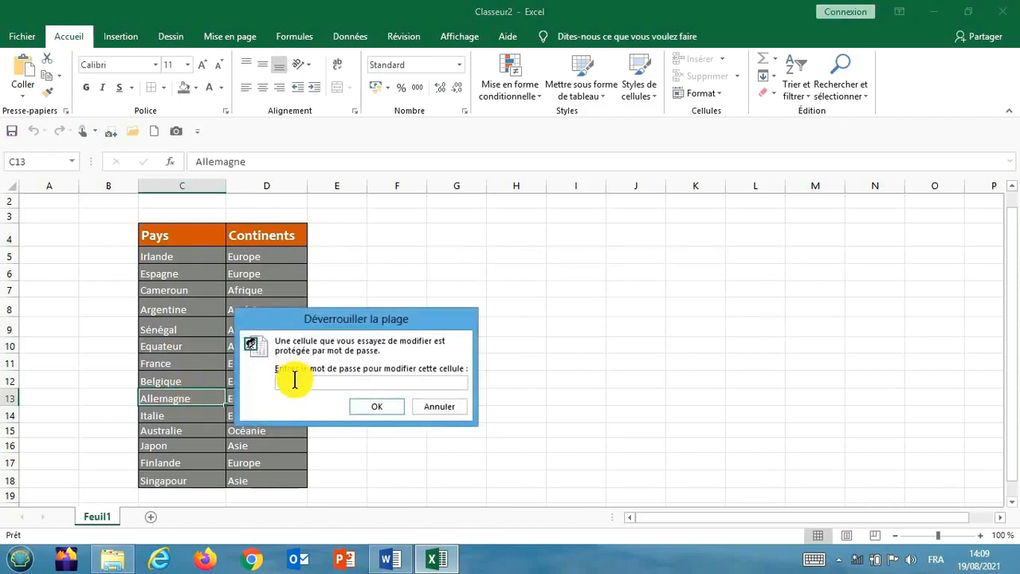
pyautogui.rightClick(294, 380)
pyautogui.click(337, 423)
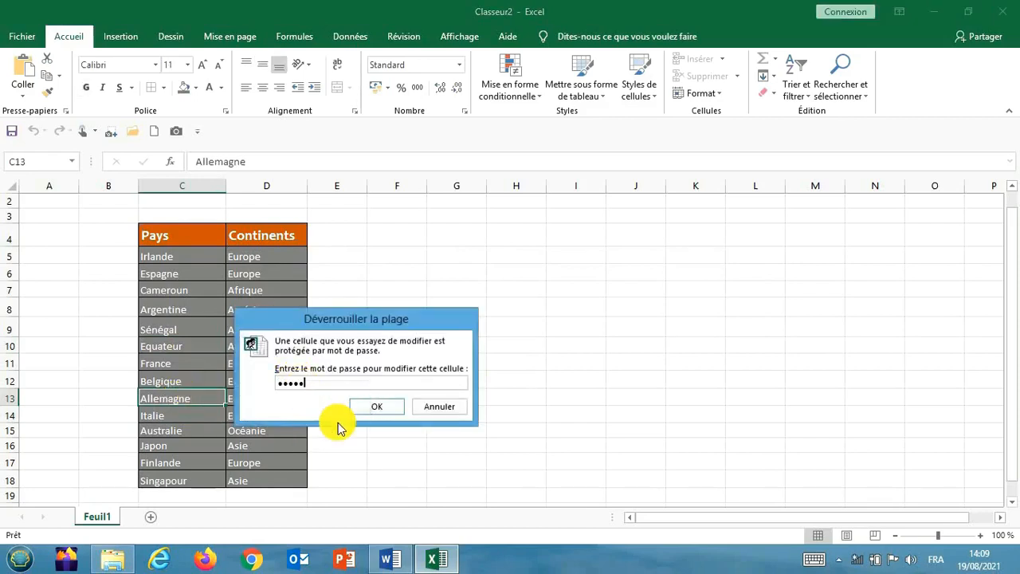
pyautogui.click(376, 408)
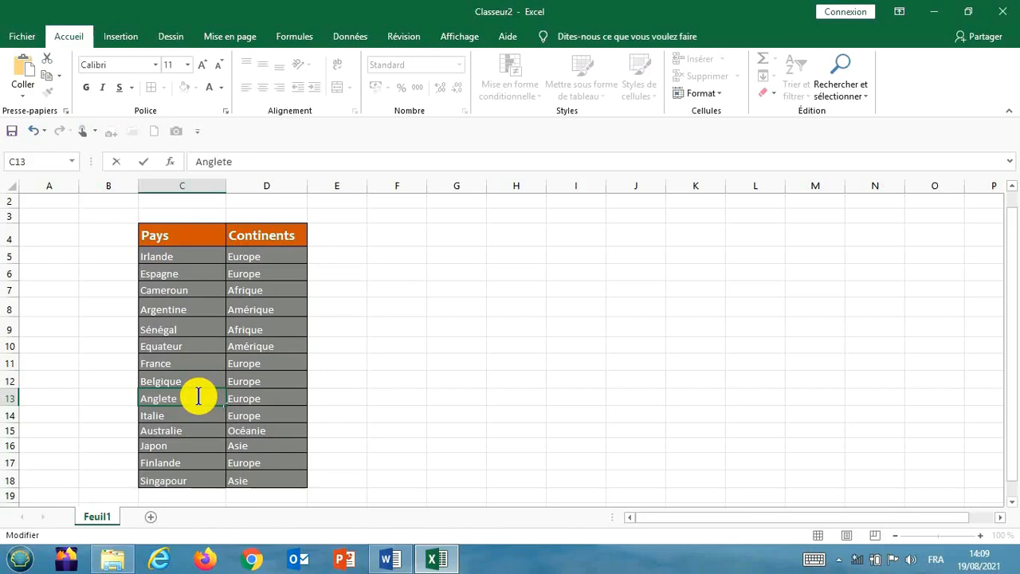
pyautogui.write('e')
pyautogui.press('Return')
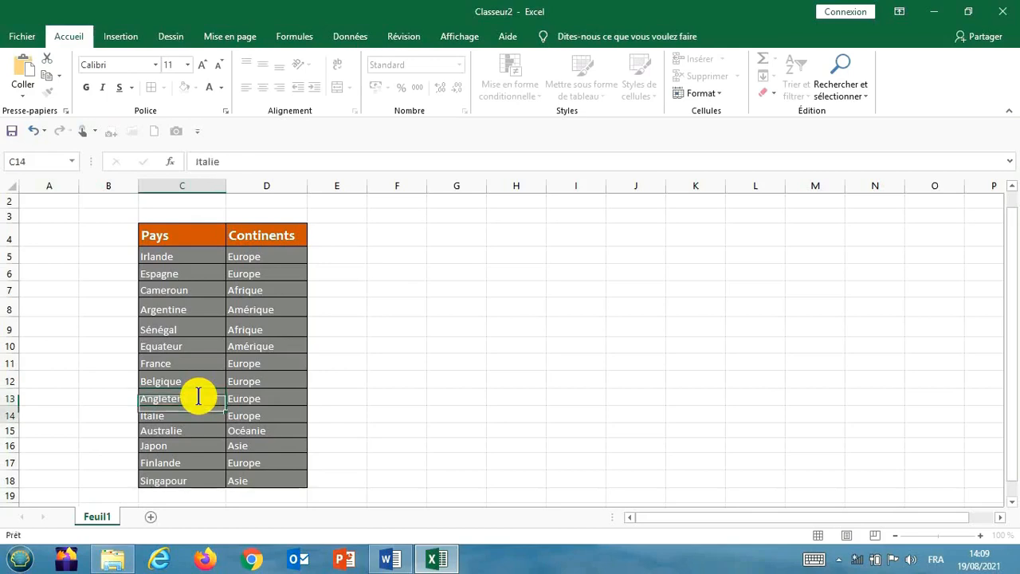